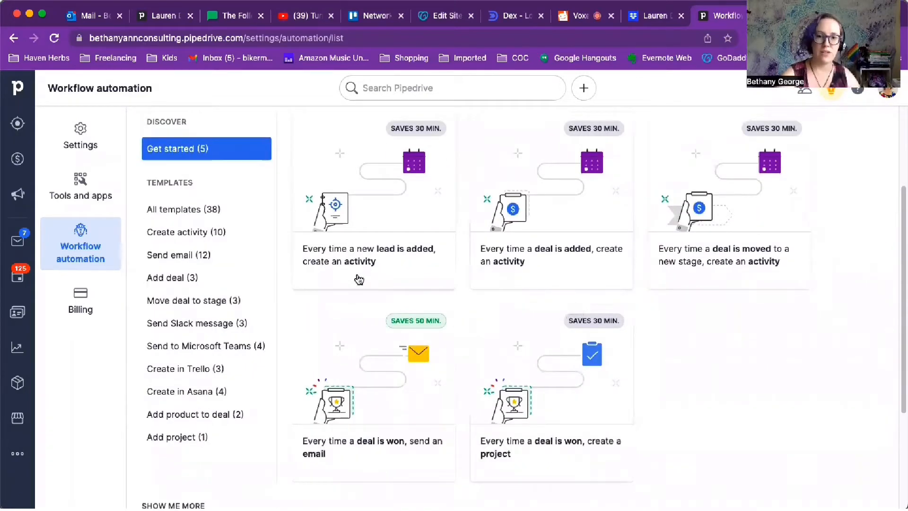
- Open the setup of the Create activity template that creates an activity every time a new person is added
scroll(365, 299, up, 1)
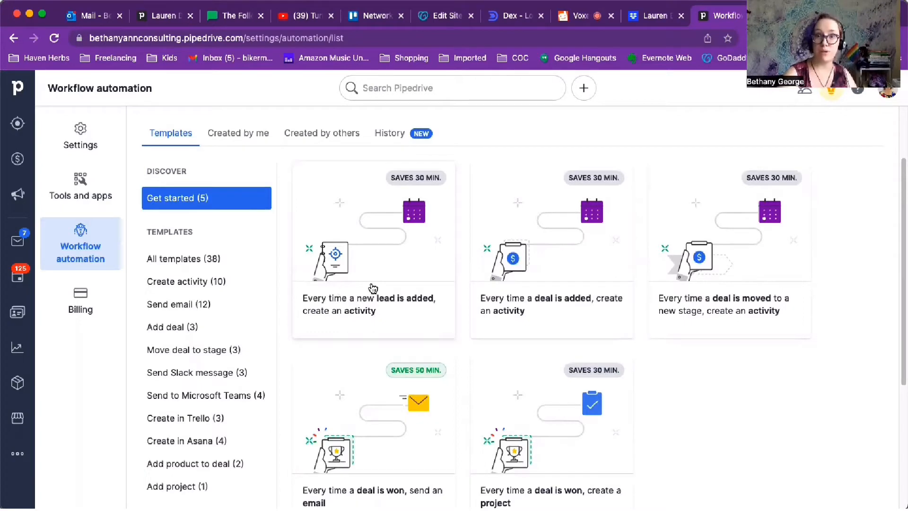
click(222, 284)
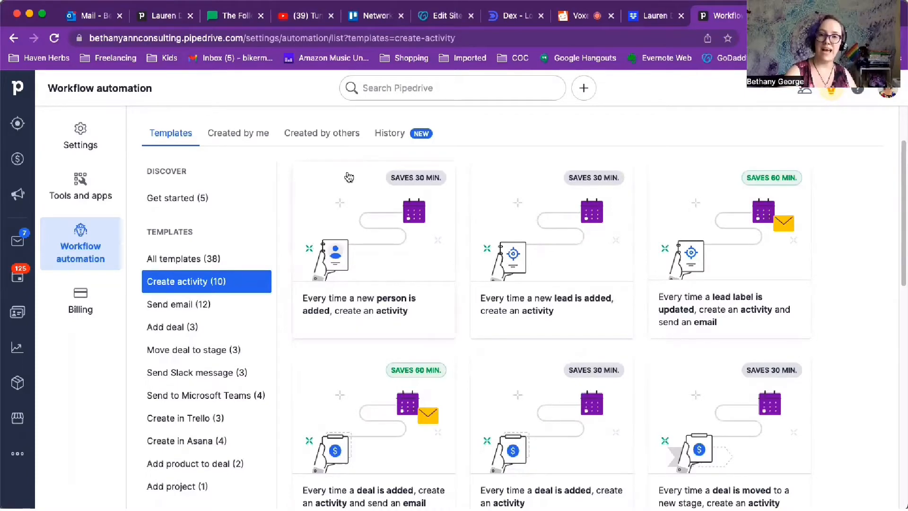
click(376, 307)
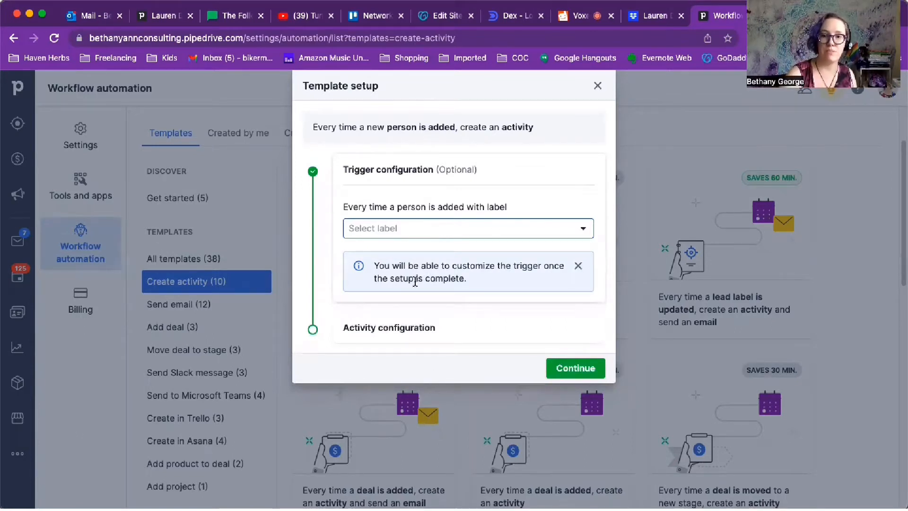
- Configure the template's activity with type Social, due In 2 days
click(424, 333)
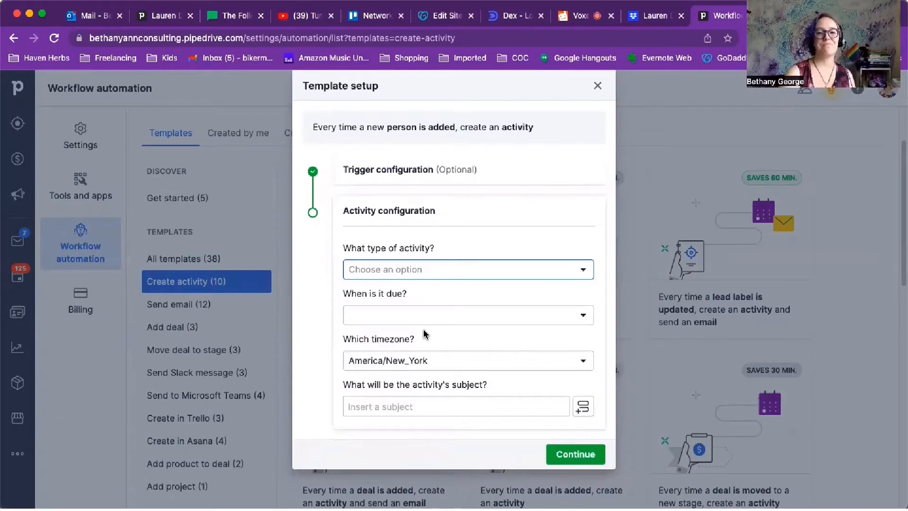
click(418, 271)
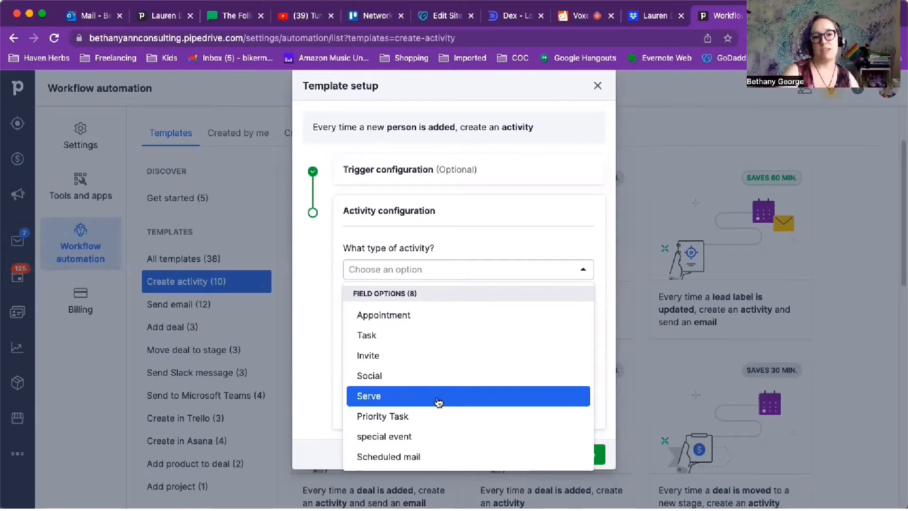
click(421, 375)
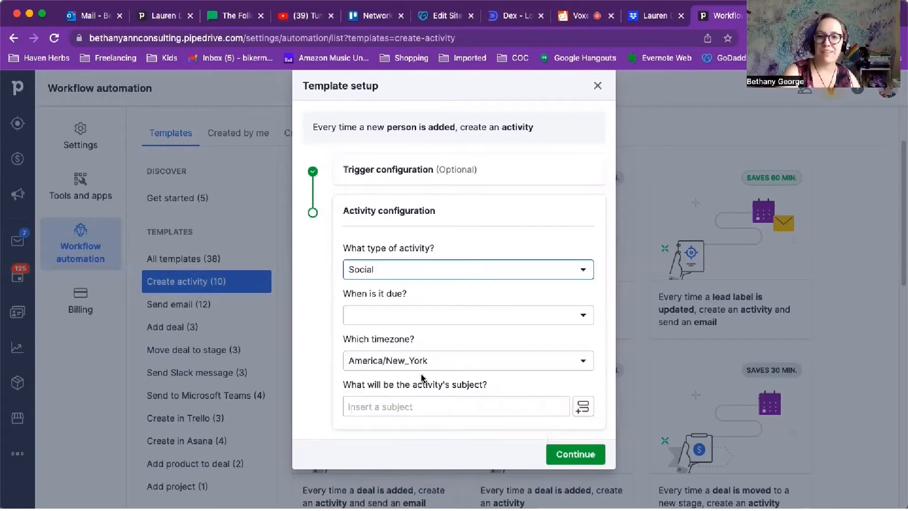
click(422, 316)
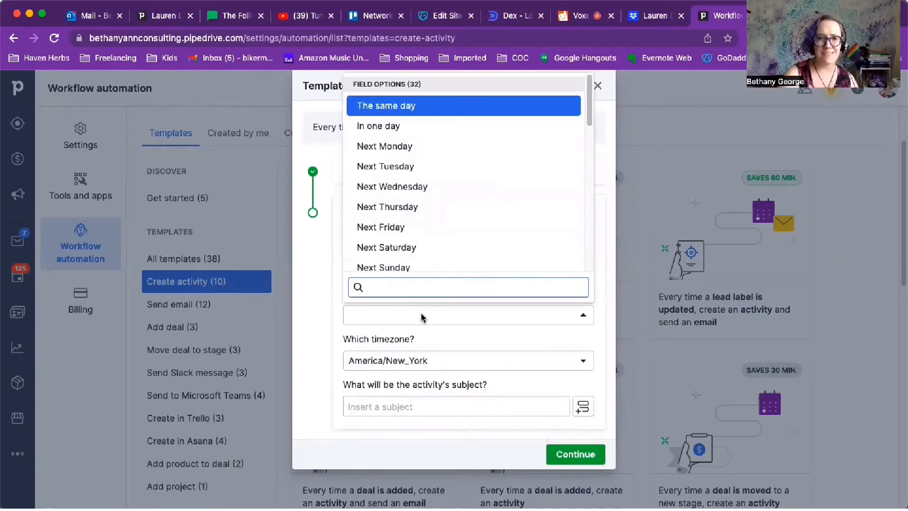
scroll(426, 231, down, 1)
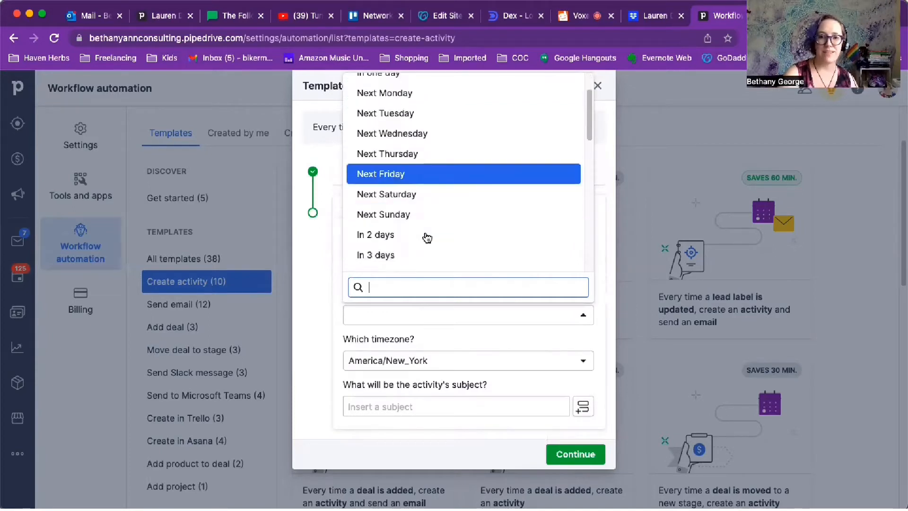
scroll(427, 237, down, 2)
click(424, 165)
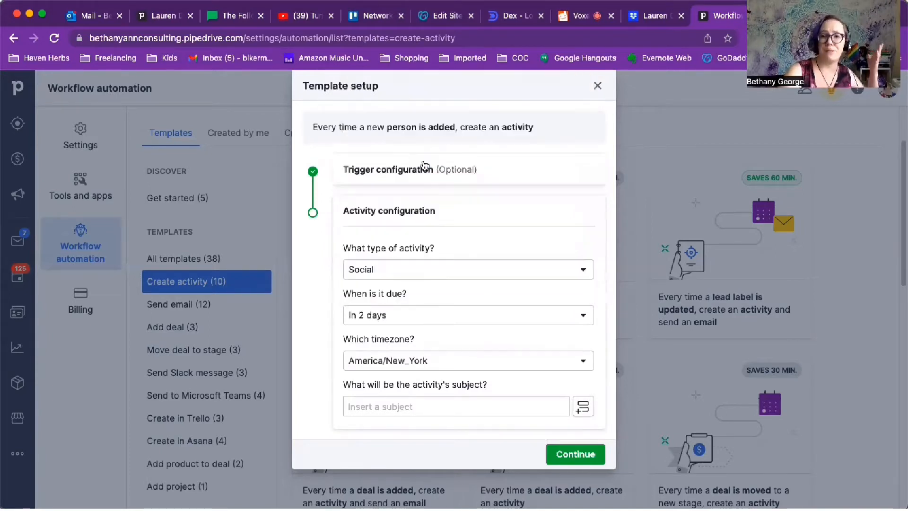
- Set the activity's subject to "connect on social media" and continue to the final setup page
click(461, 400)
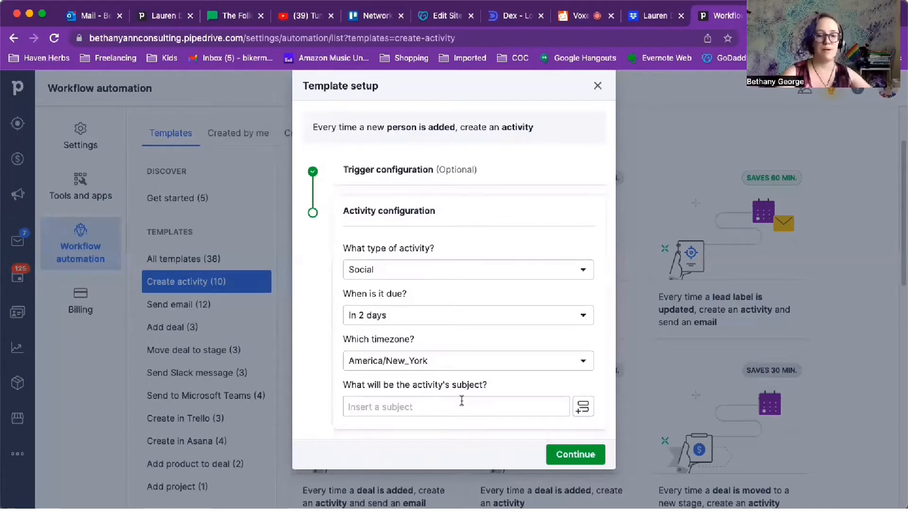
text(connect on sc)
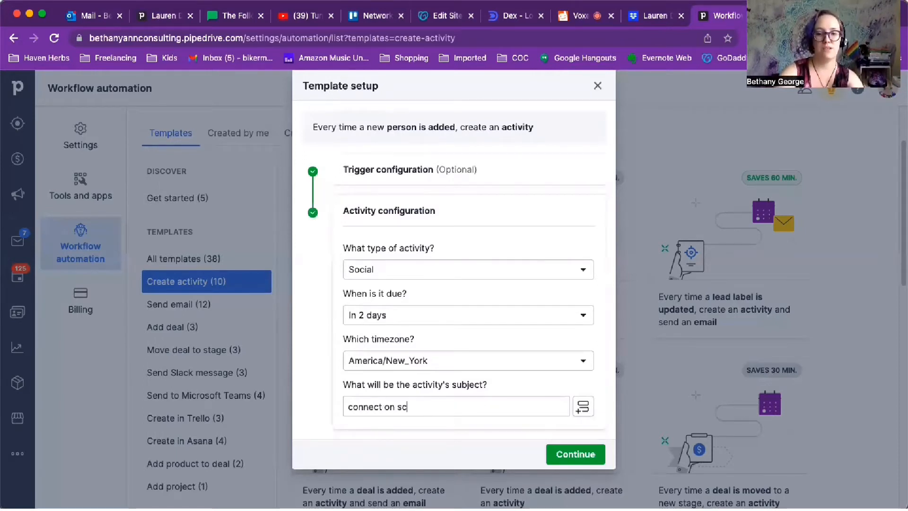
key(BackSpace)
text(ocial media)
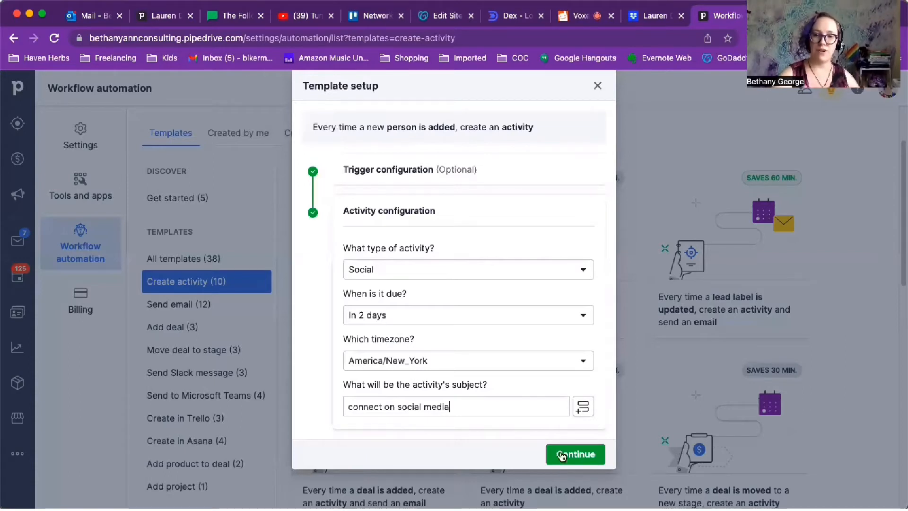
click(583, 456)
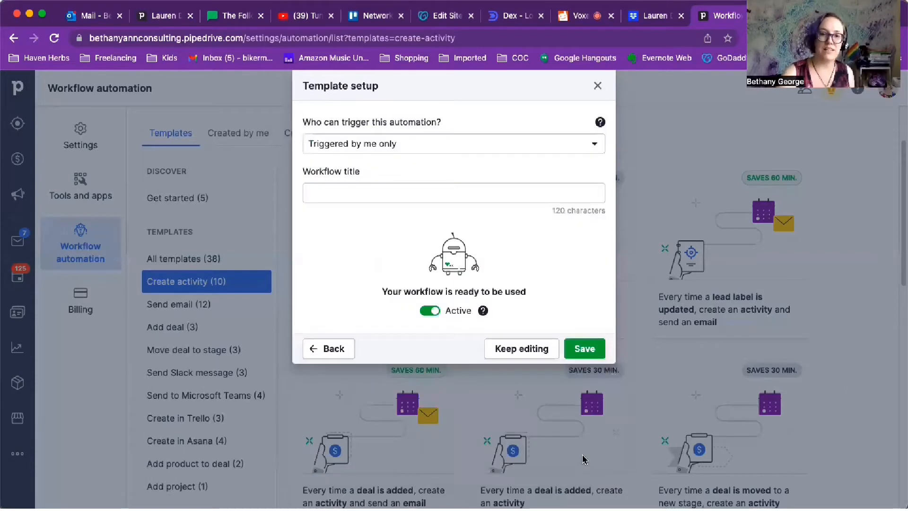
- Title the workflow "new contact added 1" and save it
click(448, 193)
text(new)
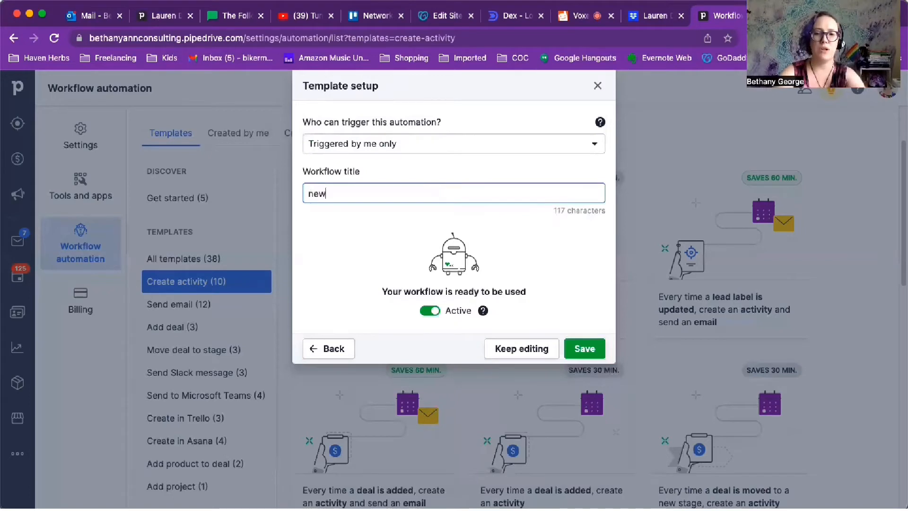
text( contact added 1)
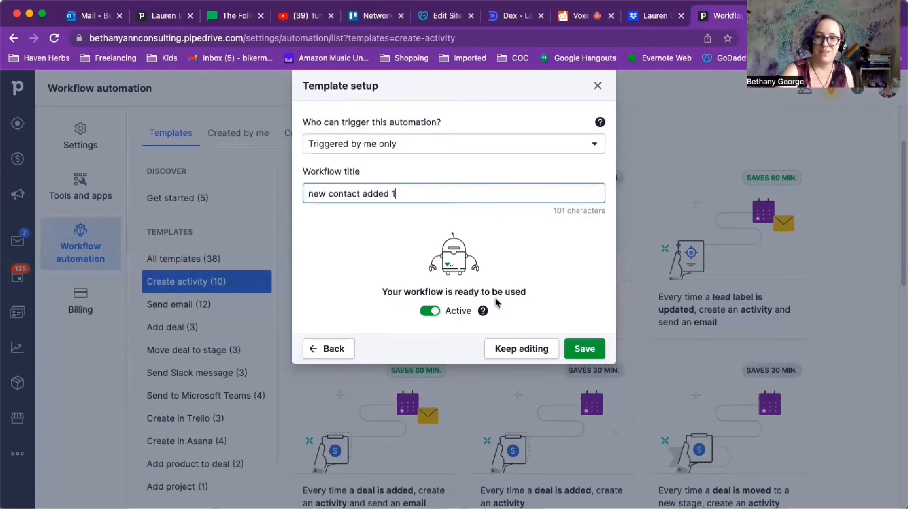
click(584, 350)
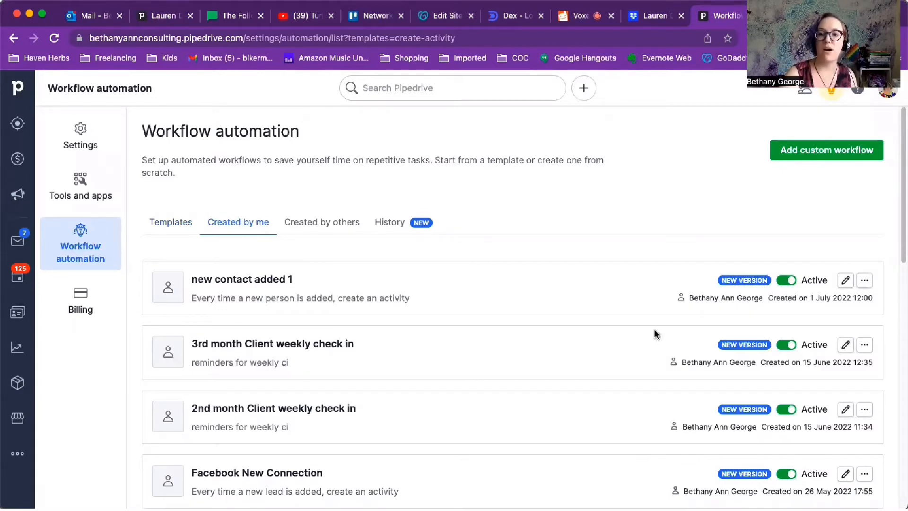
- Open the "new contact added 1" workflow for editing and review the field settings of its Create activity action
click(845, 280)
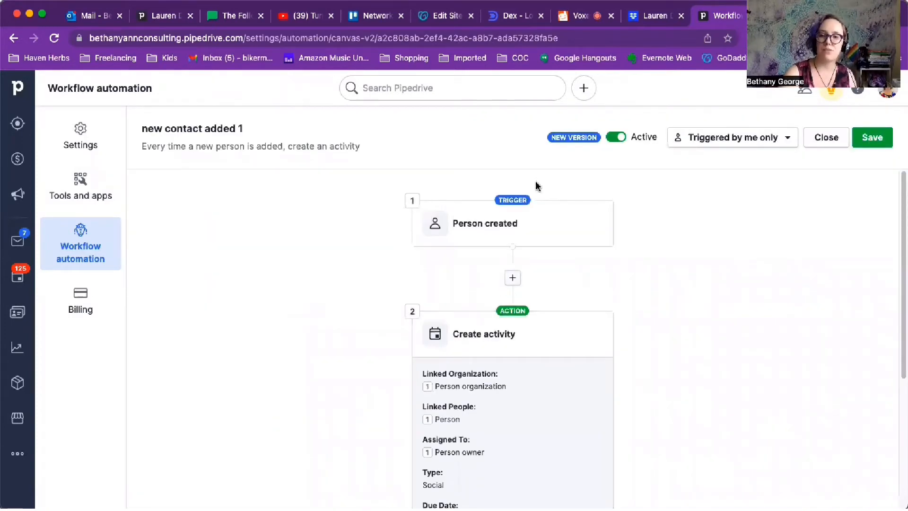
scroll(476, 231, down, 5)
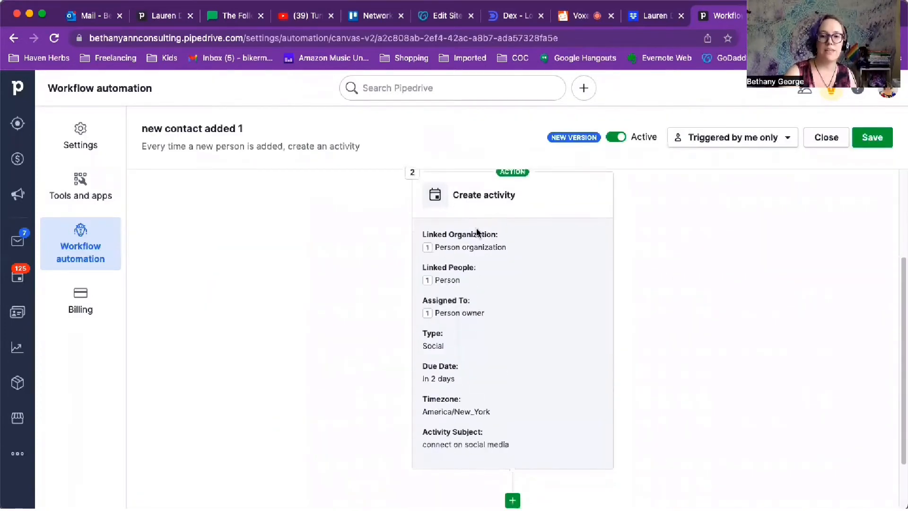
scroll(516, 331, down, 2)
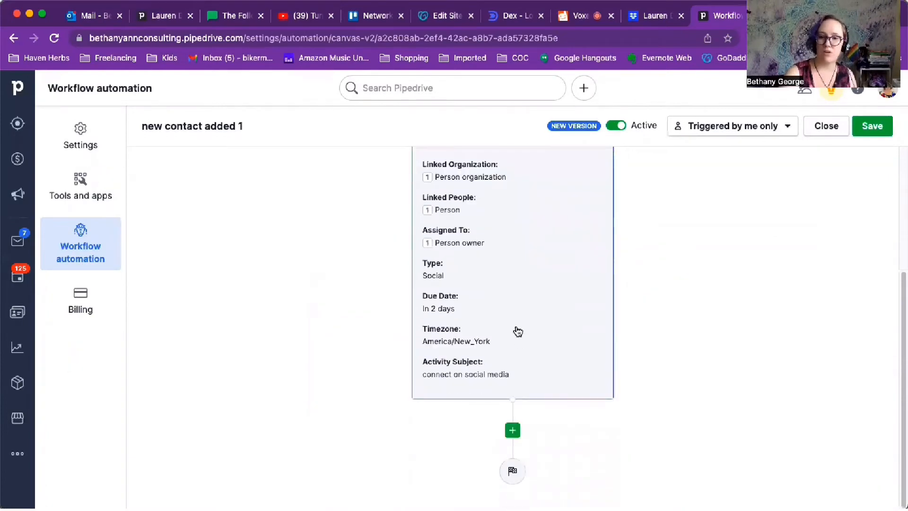
scroll(517, 331, up, 3)
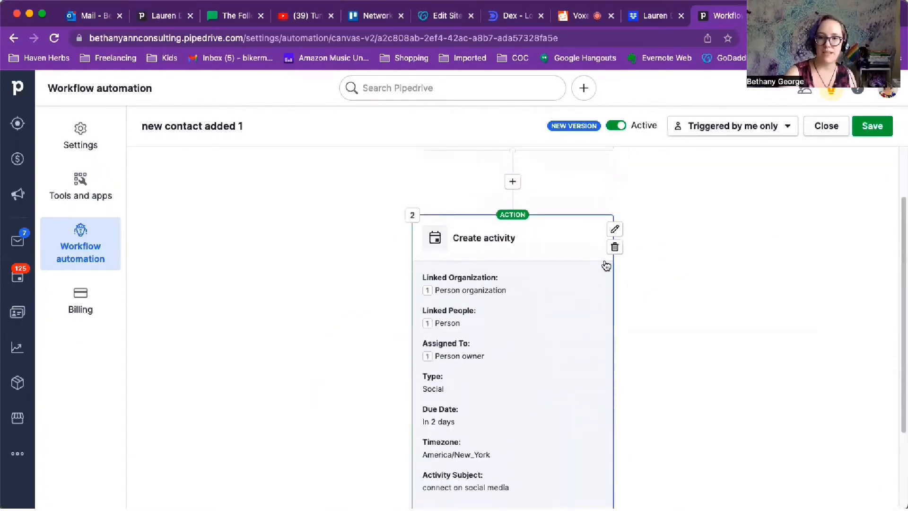
click(615, 230)
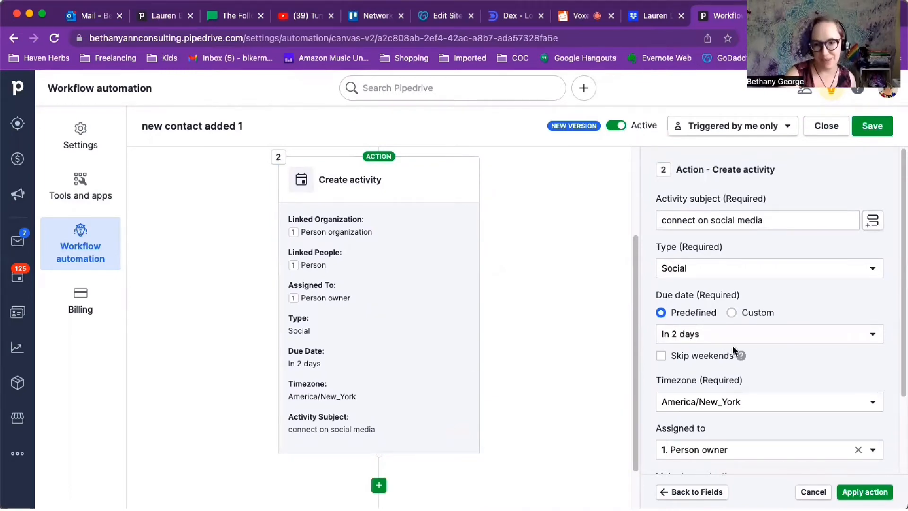
scroll(757, 368, down, 2)
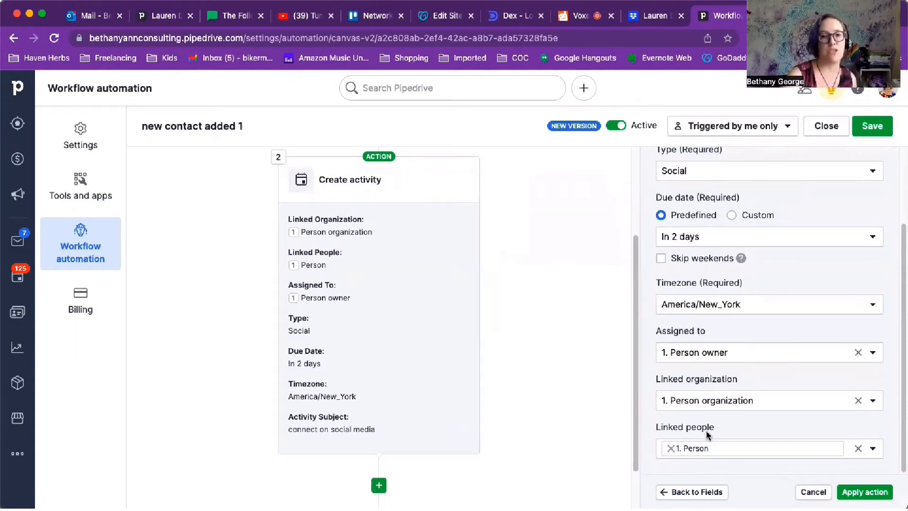
- Exclude the Linked organization field from the Create activity action's fields
click(695, 491)
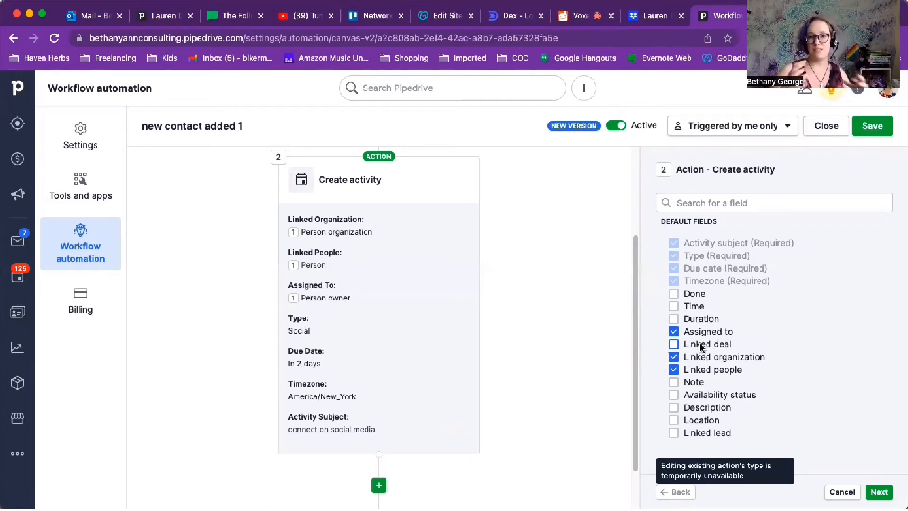
click(673, 357)
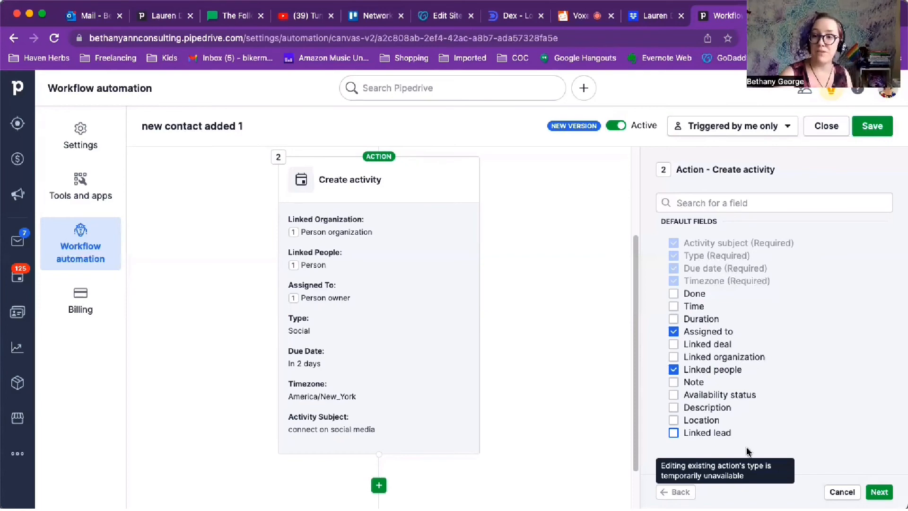
click(879, 488)
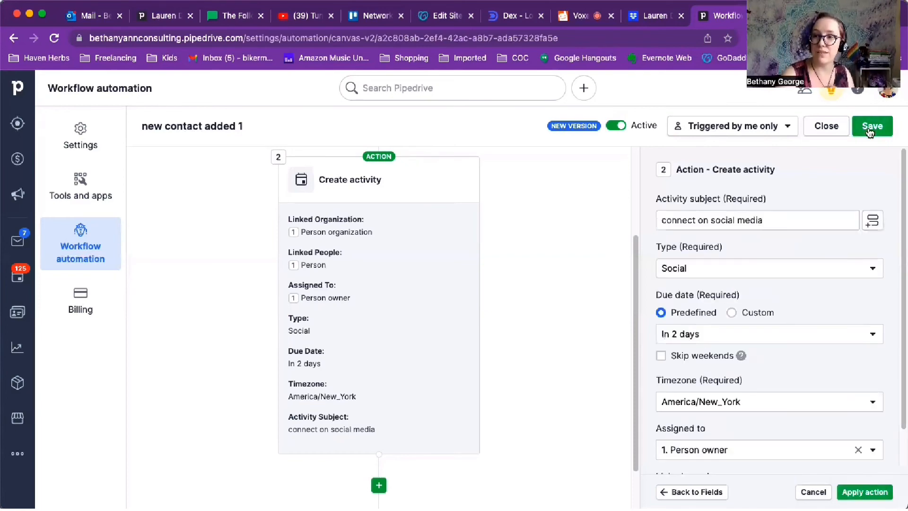
- Cancel saving the workflow changes and close the workflow, returning to the list of created workflows
click(831, 131)
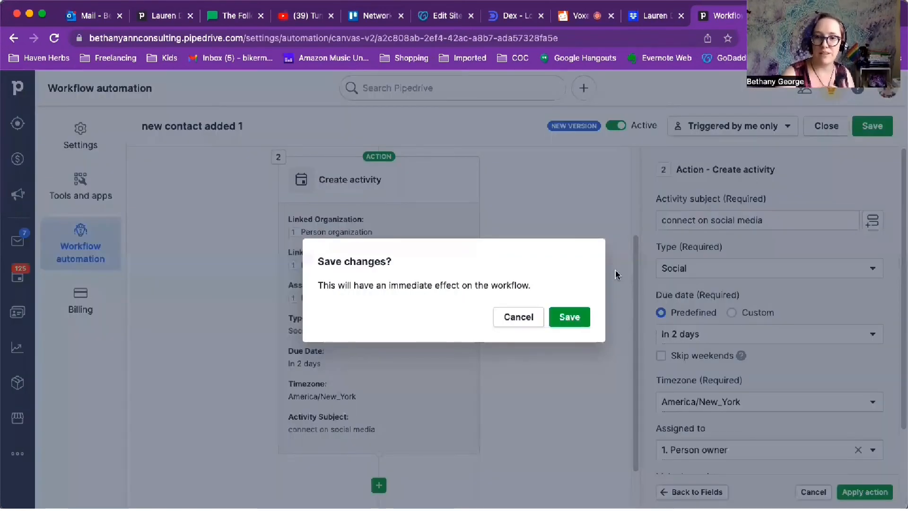
click(524, 322)
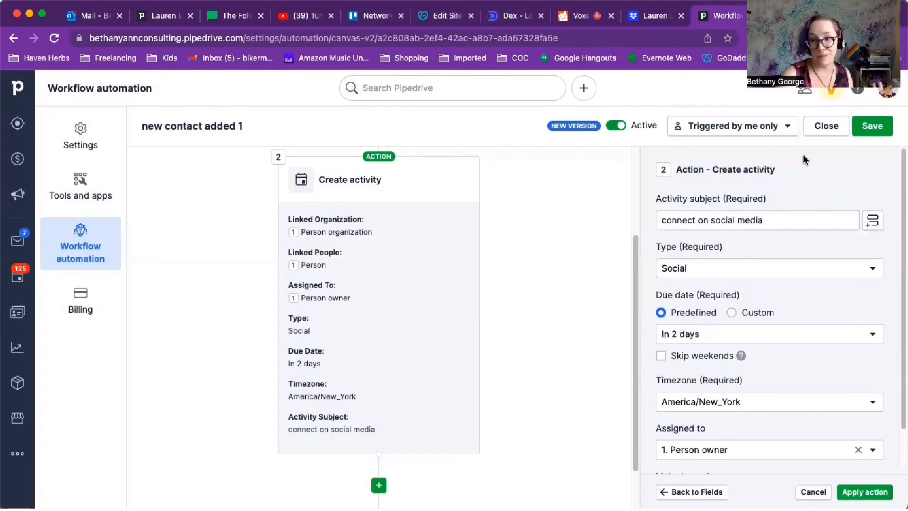
click(823, 131)
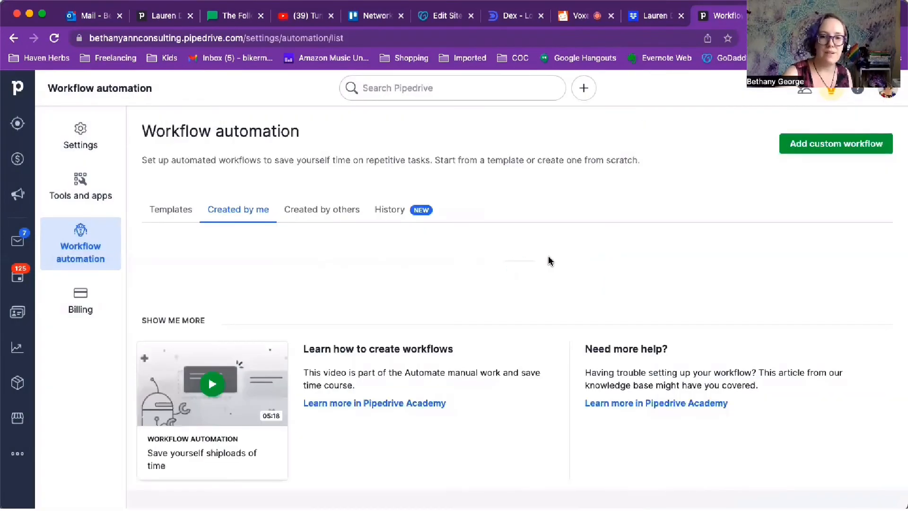
- Delete the "new contact added 1" workflow from the list of created workflows
scroll(294, 352, down, 5)
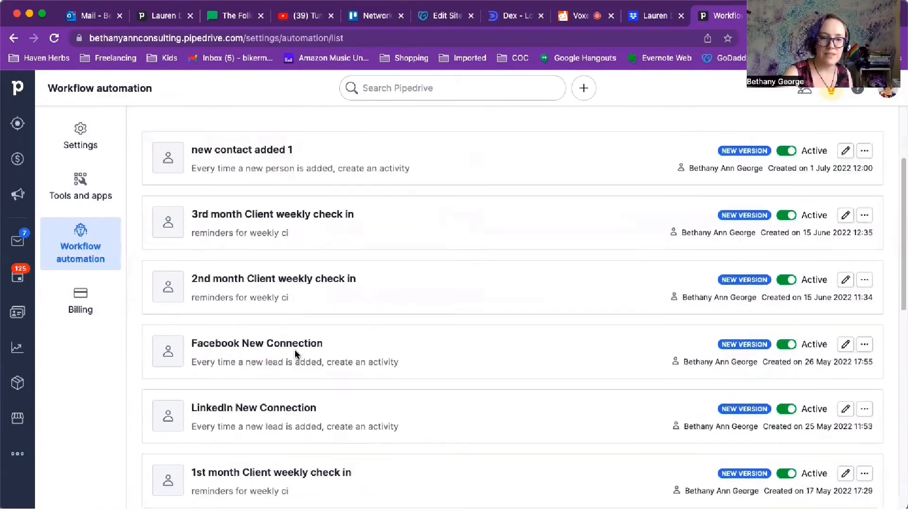
scroll(294, 352, down, 7)
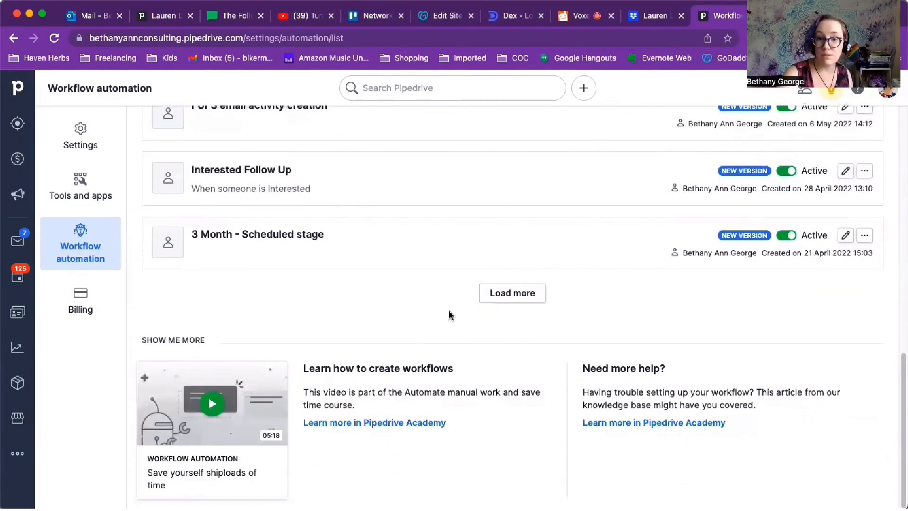
scroll(360, 336, up, 12)
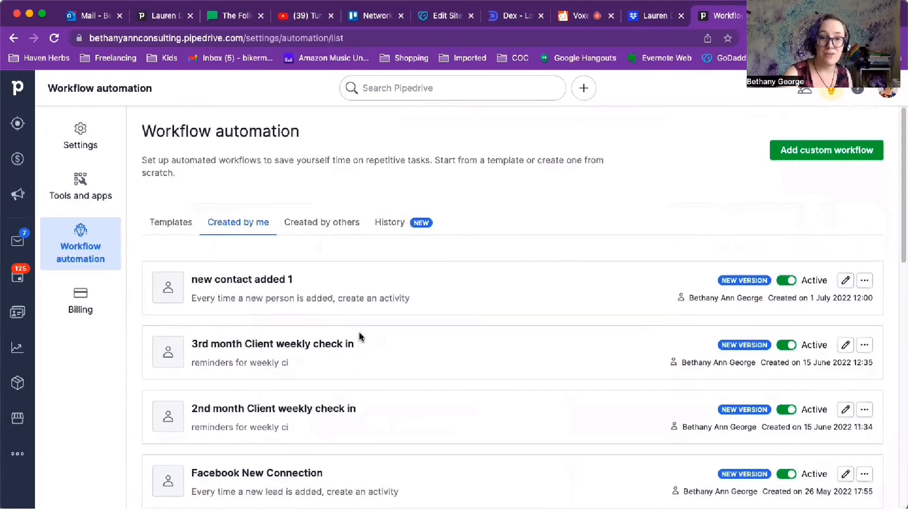
click(865, 282)
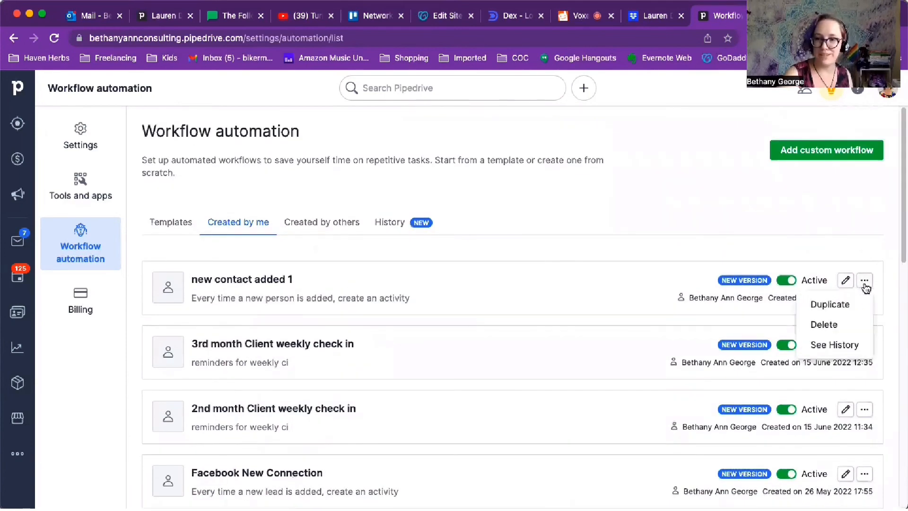
click(831, 305)
click(564, 318)
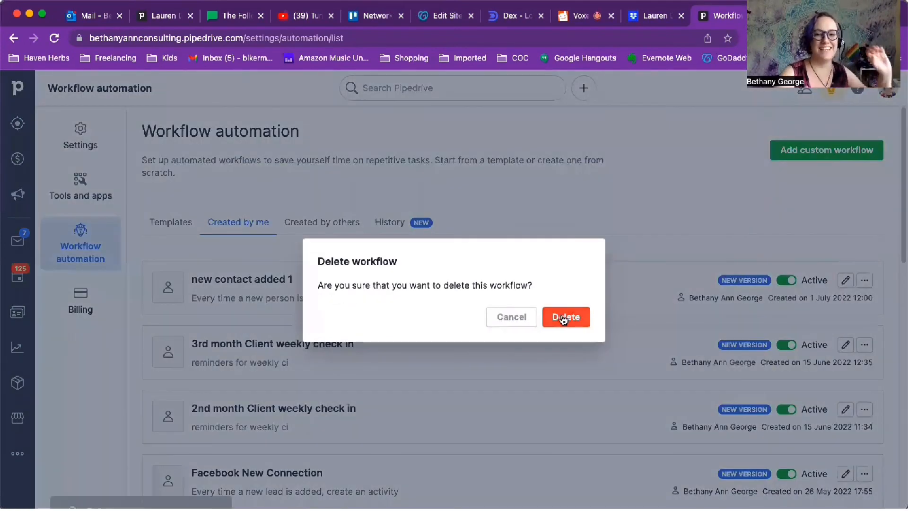